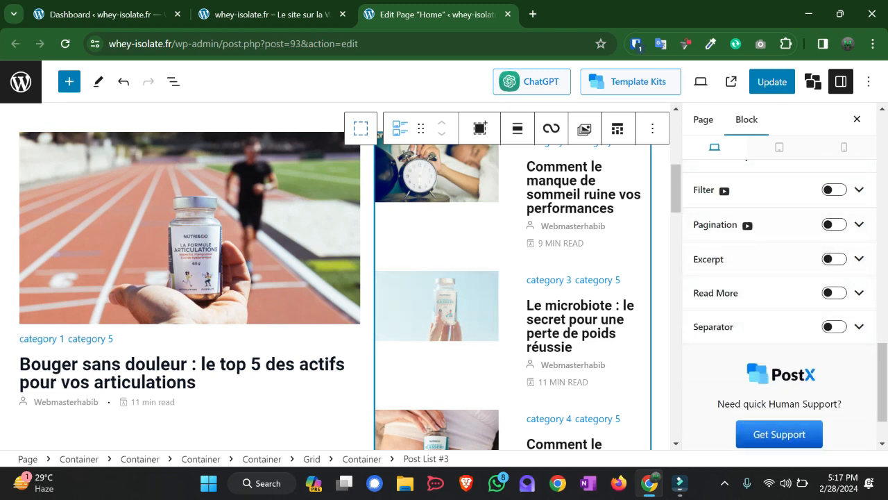
Step: Look through the Home page in the editor, from the featured posts to the pagination and back to the banner
scroll(345, 276, down, 4)
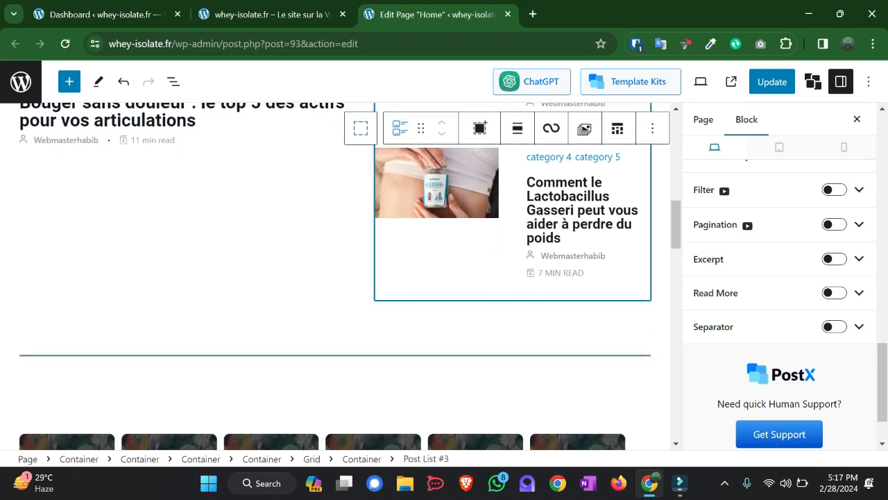
scroll(335, 276, down, 5)
scroll(335, 276, down, 4)
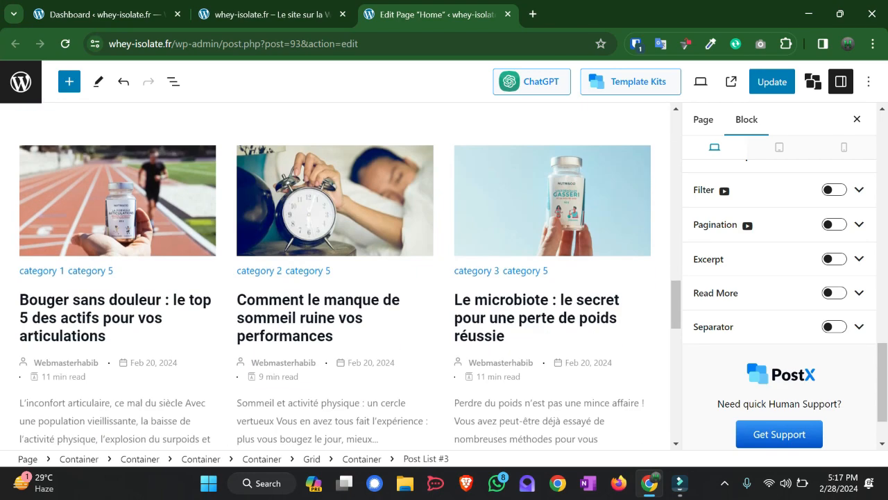
scroll(335, 276, down, 4)
scroll(335, 276, down, 4)
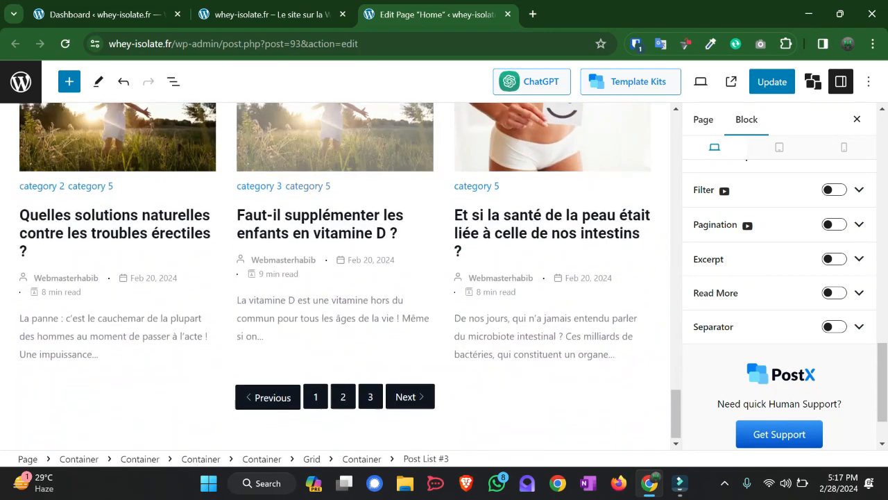
scroll(336, 276, up, 8)
scroll(335, 276, up, 10)
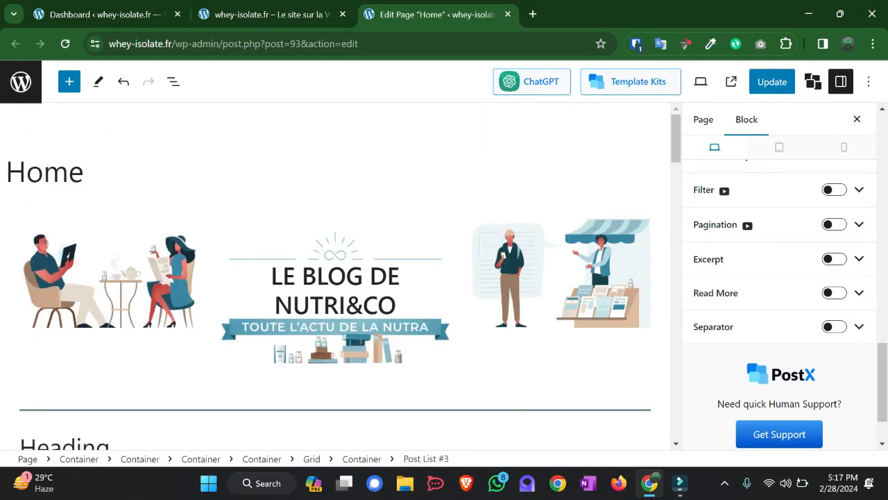
Step: View the media library's replacement choices for the banner's tea-table illustration, then close it and look over the page sections beneath
click(110, 271)
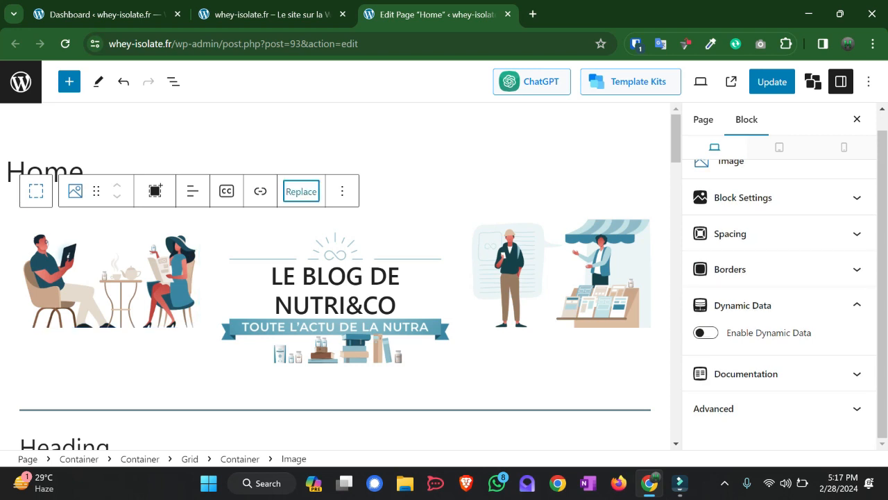
click(301, 192)
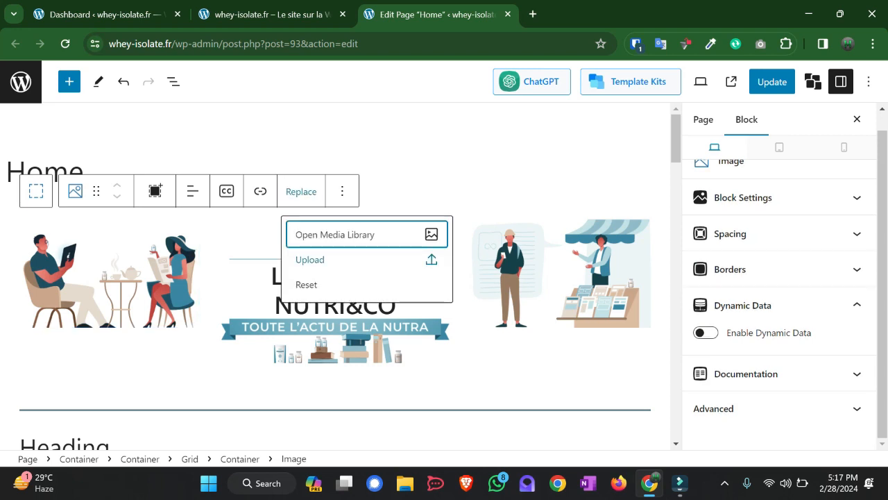
click(335, 235)
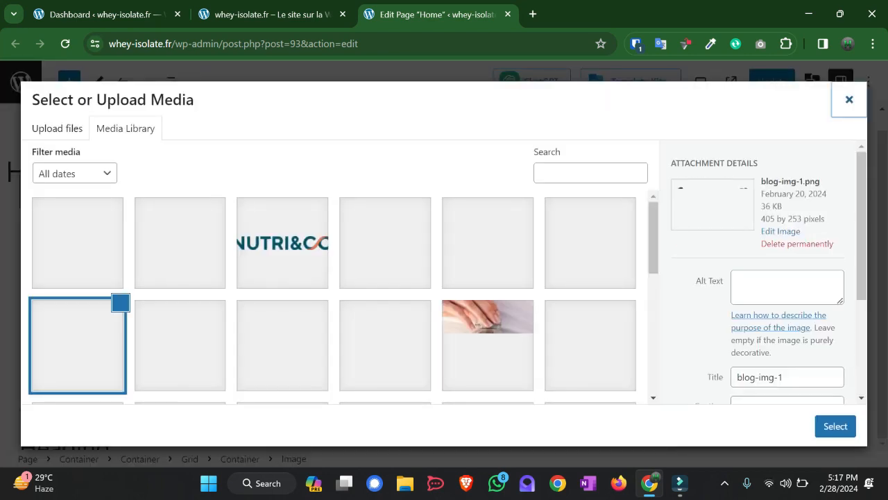
key(Escape)
scroll(335, 278, down, 9)
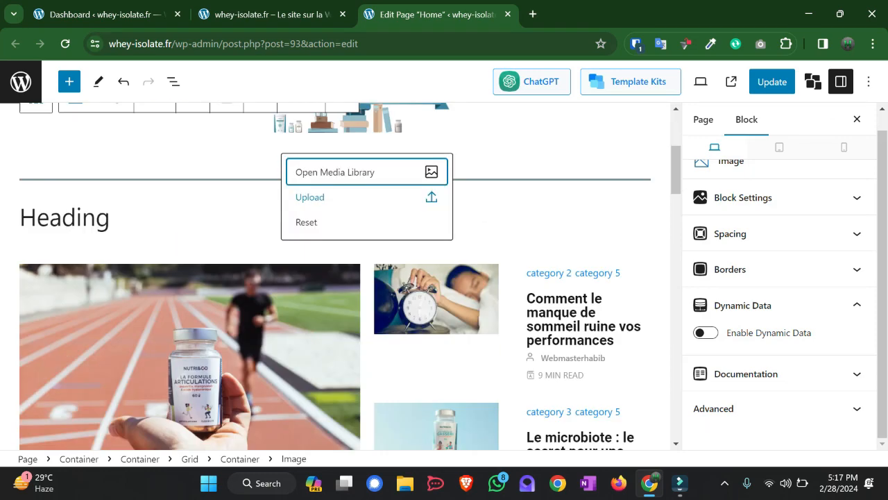
scroll(335, 277, up, 10)
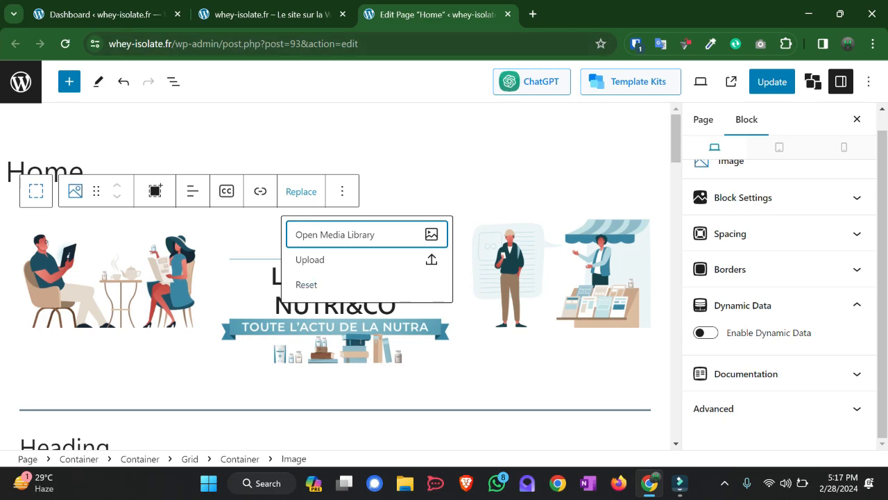
scroll(335, 277, down, 5)
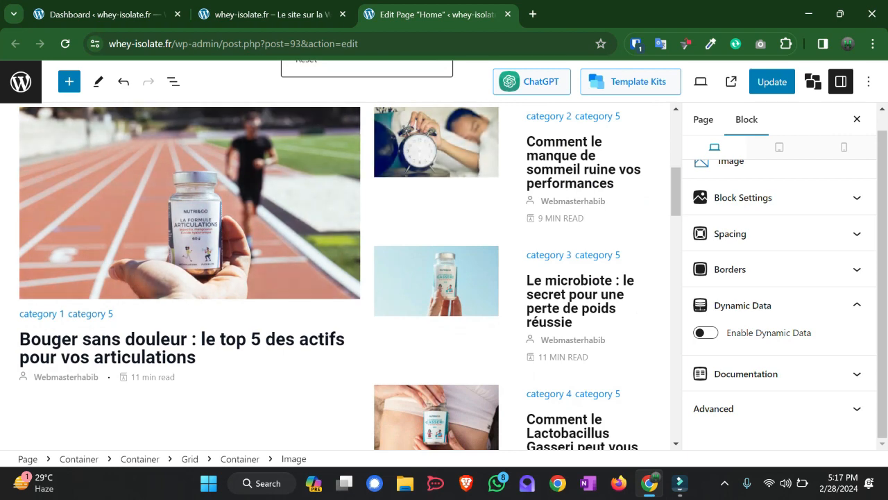
scroll(335, 278, up, 5)
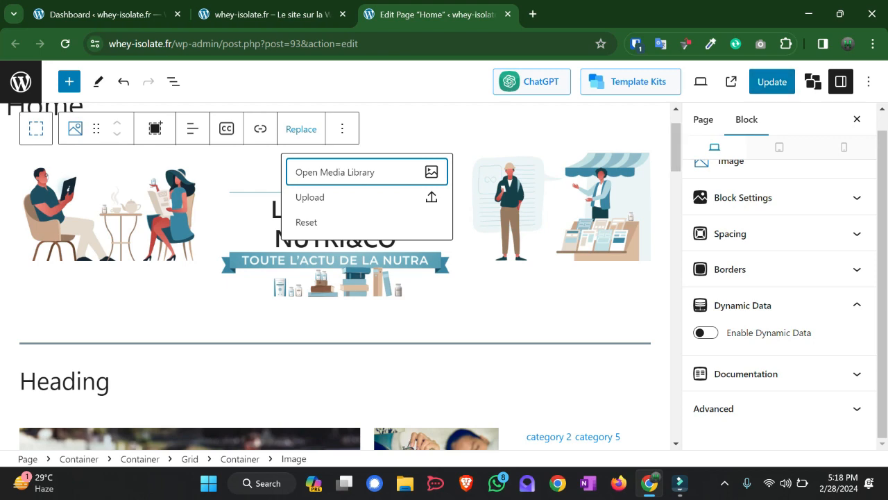
Step: Close the Home page editor, discarding its unsaved changes
click(271, 14)
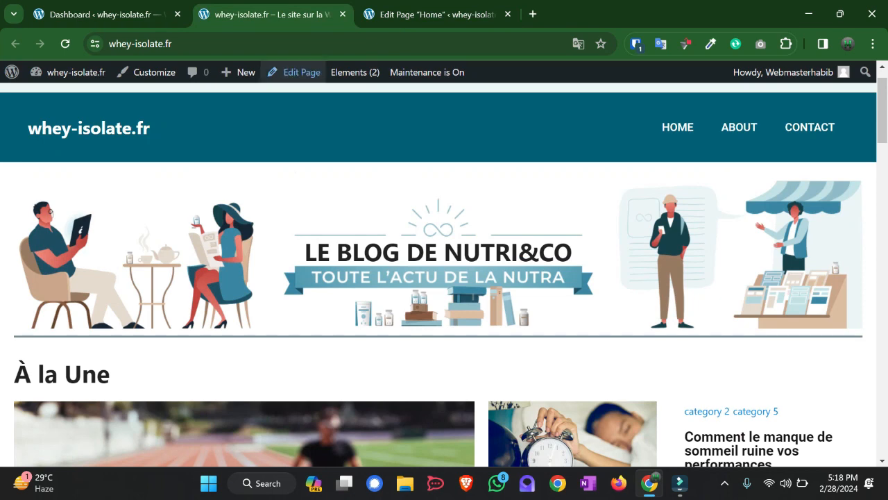
click(430, 14)
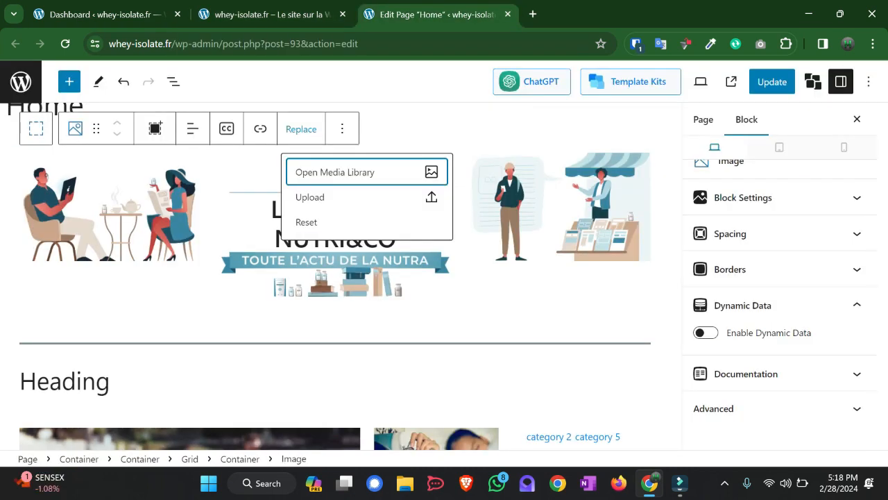
click(508, 14)
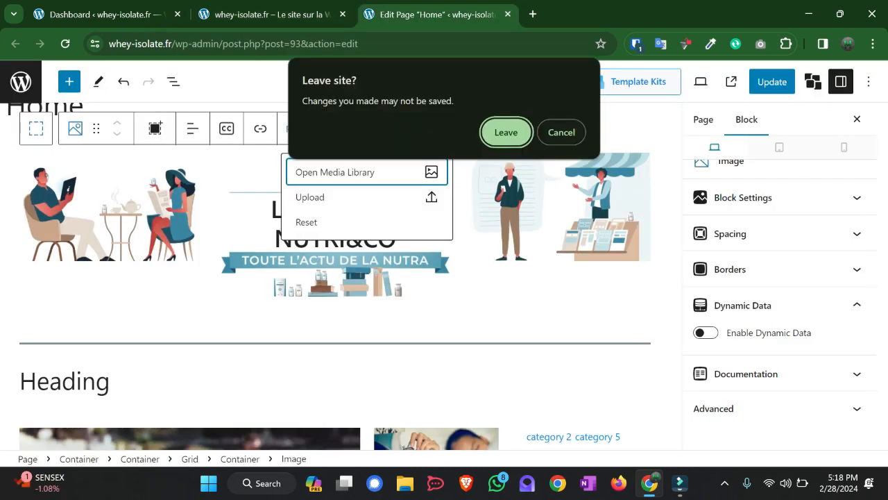
key(Return)
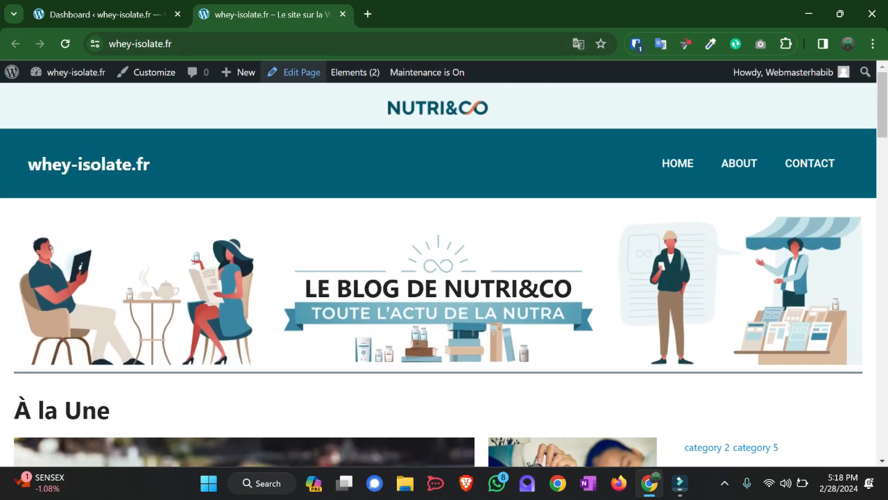
Step: Open the Site Top Bar (Hook) element for editing in a new browser tab
mouse_move(355, 72)
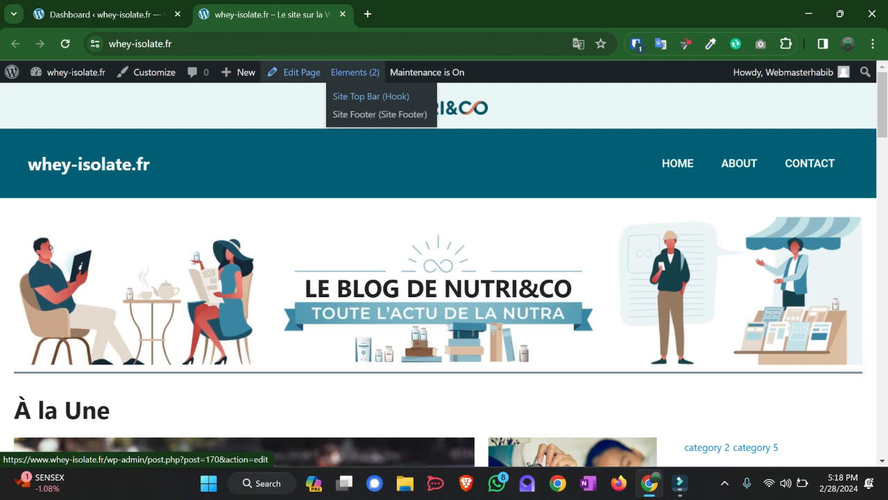
middle_click(370, 95)
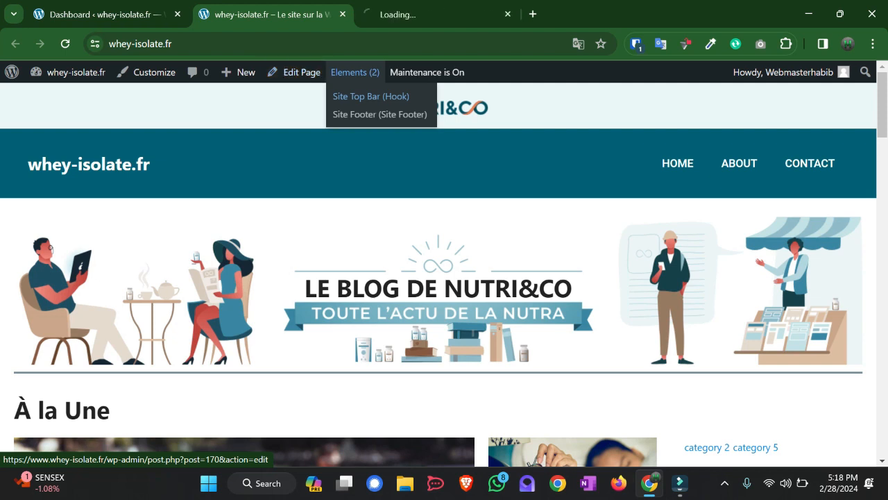
key(ctrl+Tab)
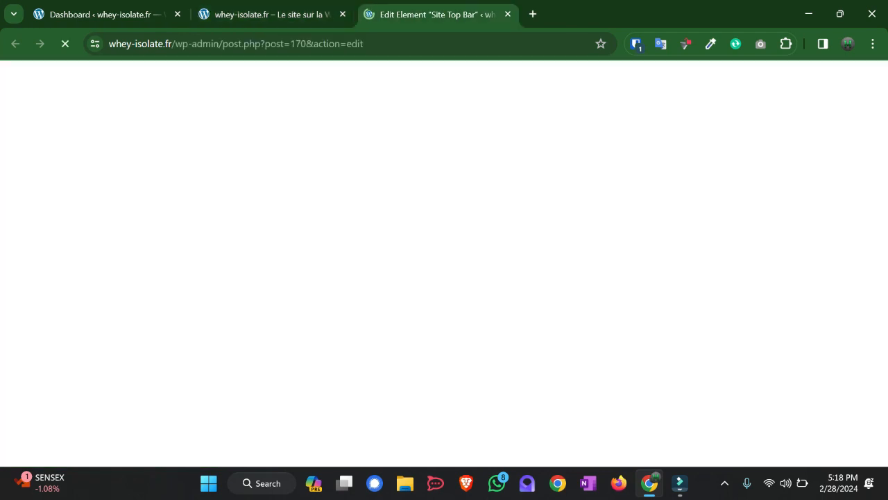
Step: Copy the live site's home page address and return to the Site Top Bar editor
key(ctrl+shift+Tab)
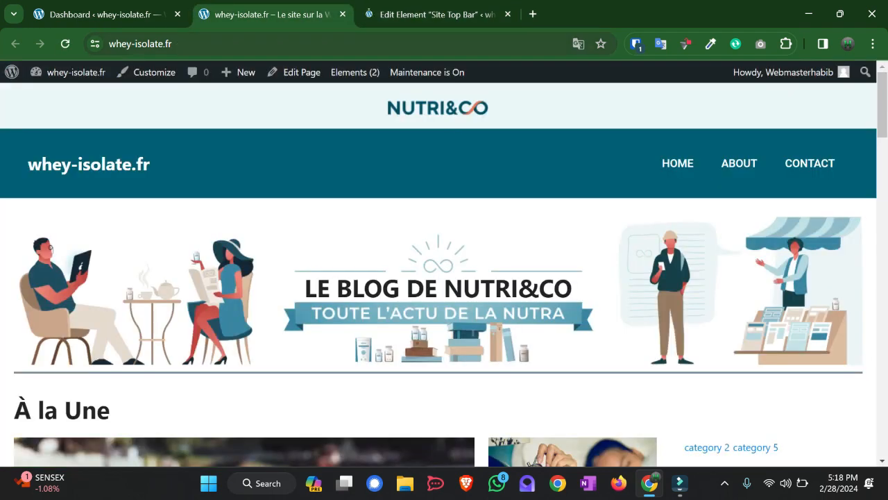
click(223, 43)
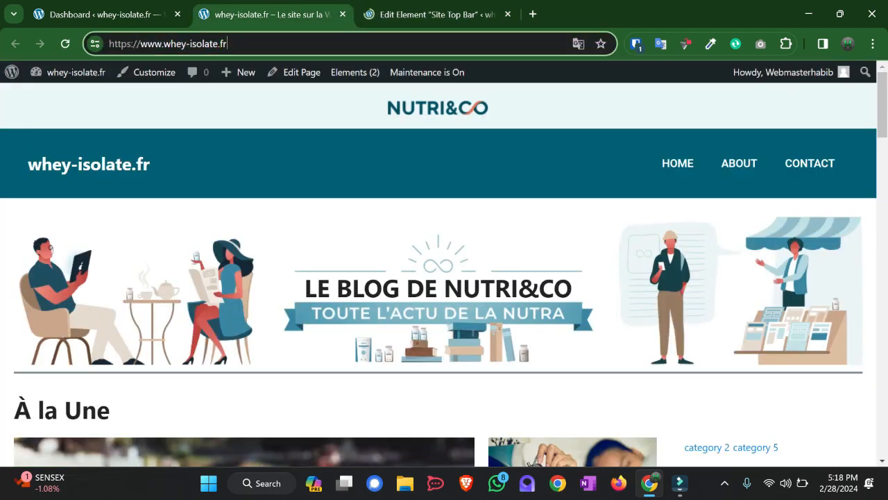
key(ctrl+a)
key(ctrl+c)
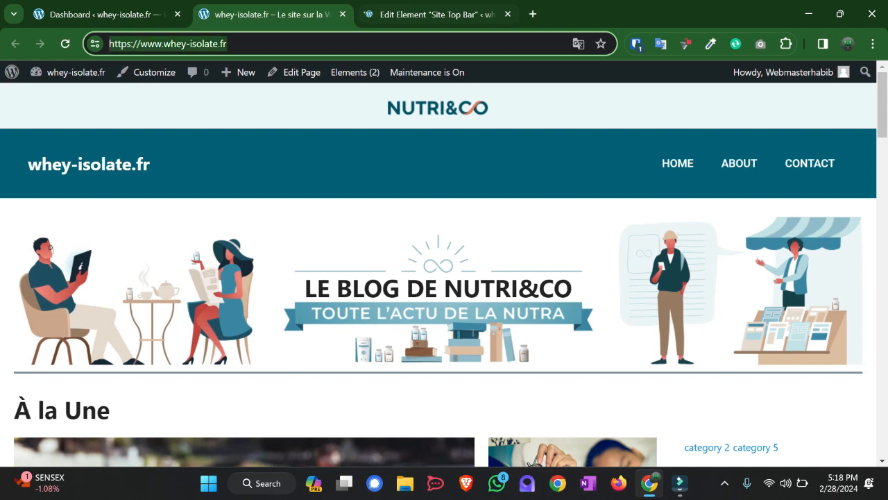
key(ctrl+Tab)
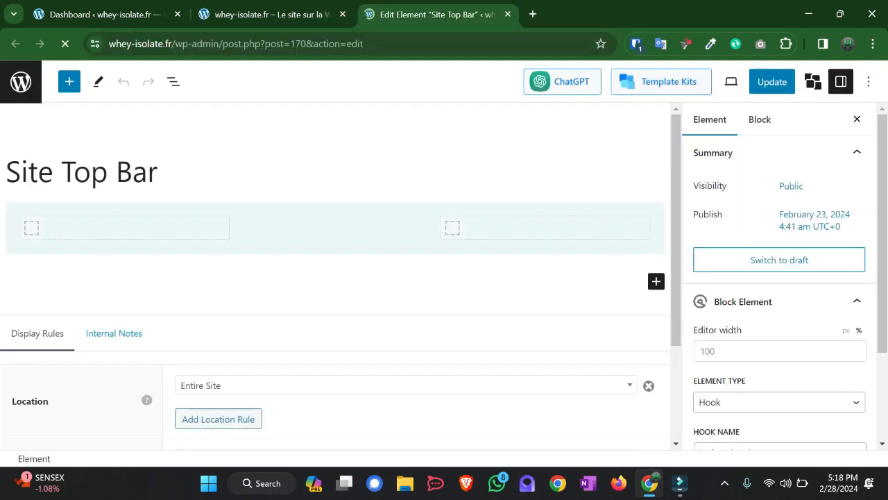
click(334, 227)
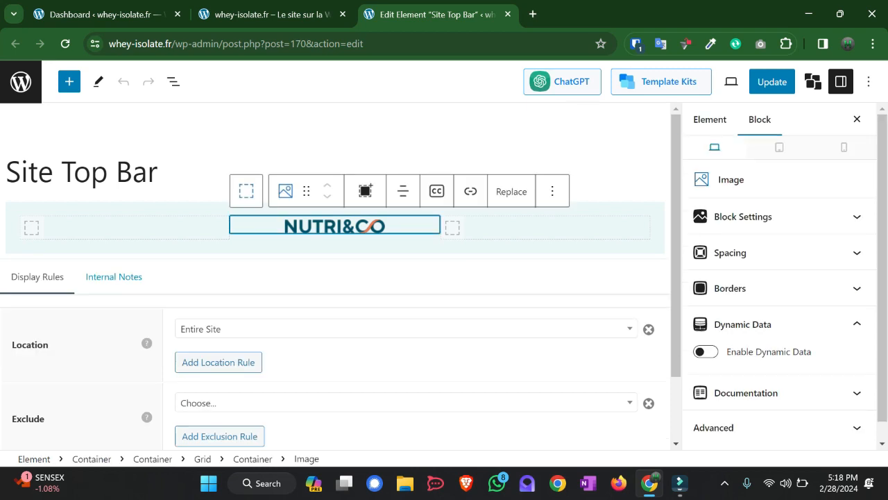
click(512, 191)
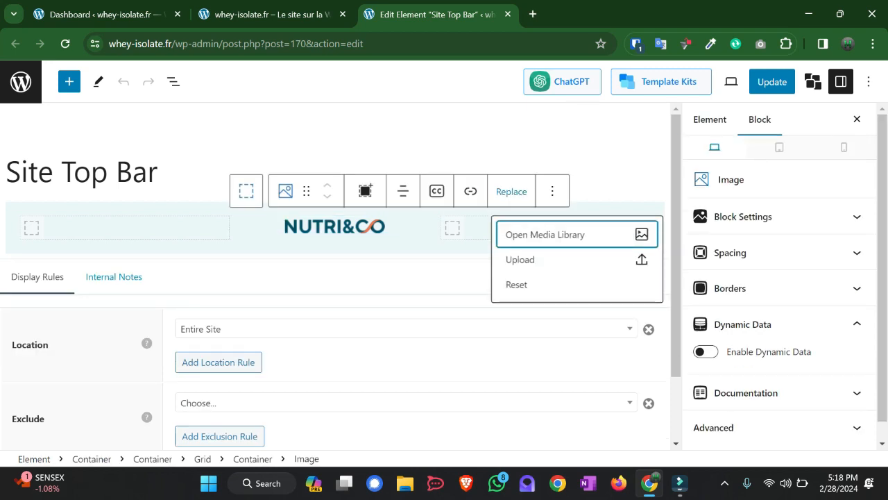
click(334, 226)
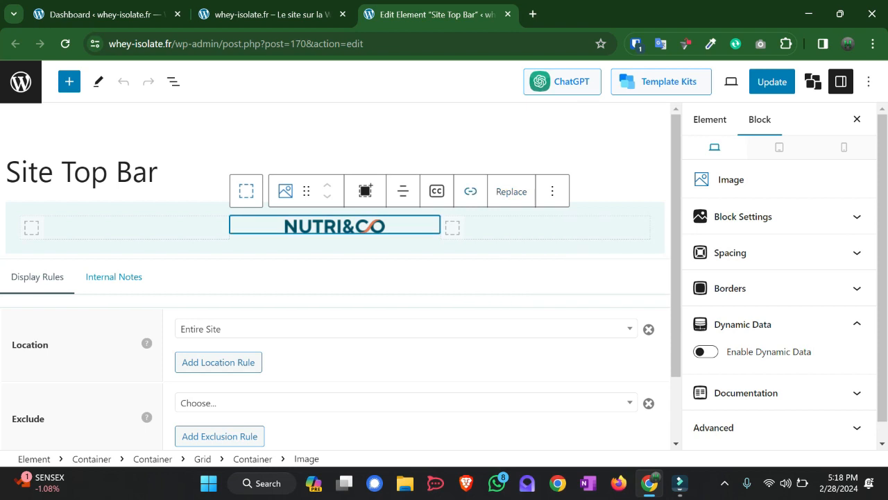
click(471, 191)
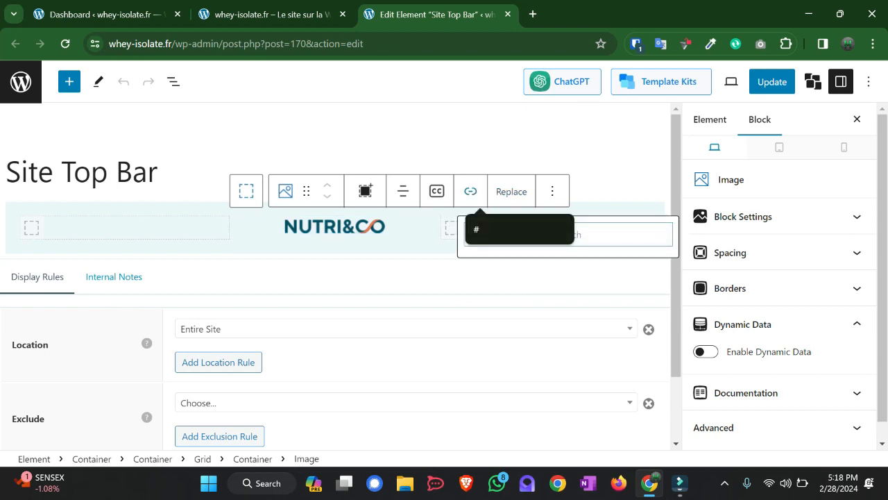
key(ctrl+v)
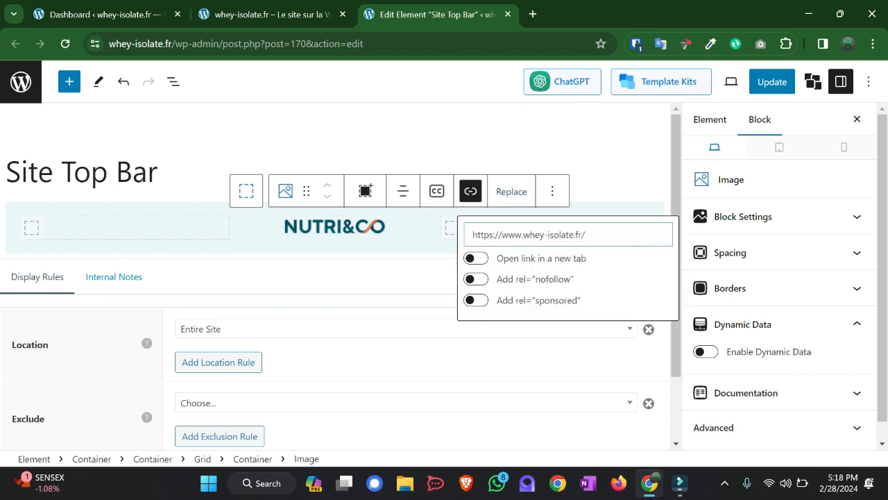
key(Return)
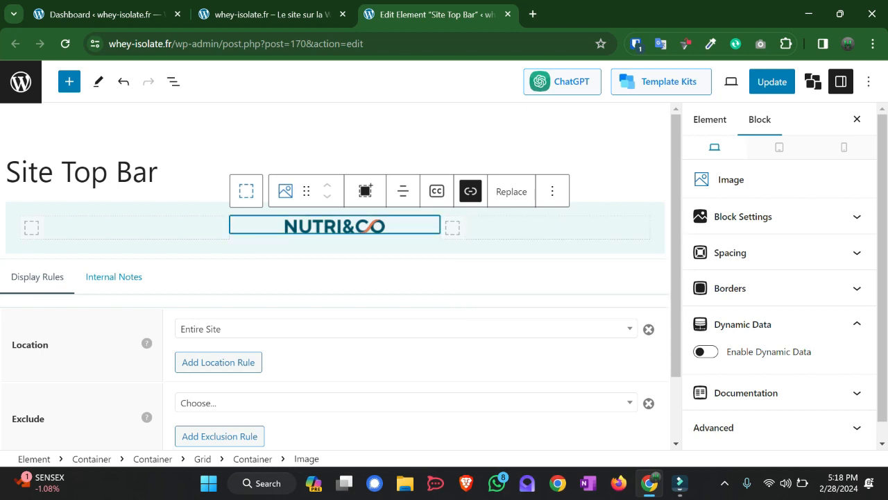
key(ctrl+s)
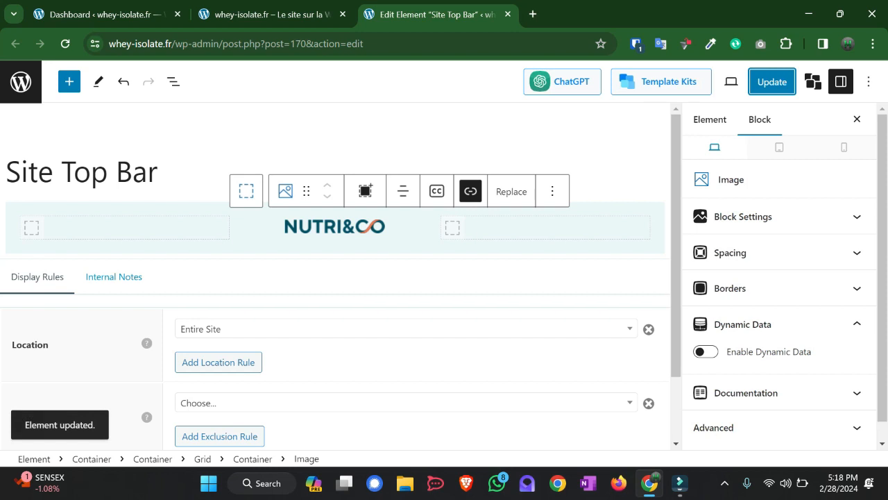
scroll(334, 278, down, 2)
scroll(334, 277, up, 2)
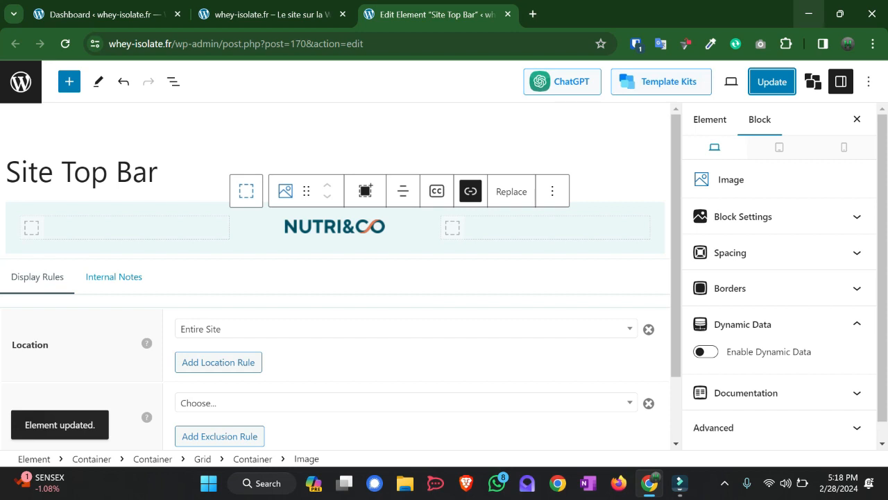
click(771, 82)
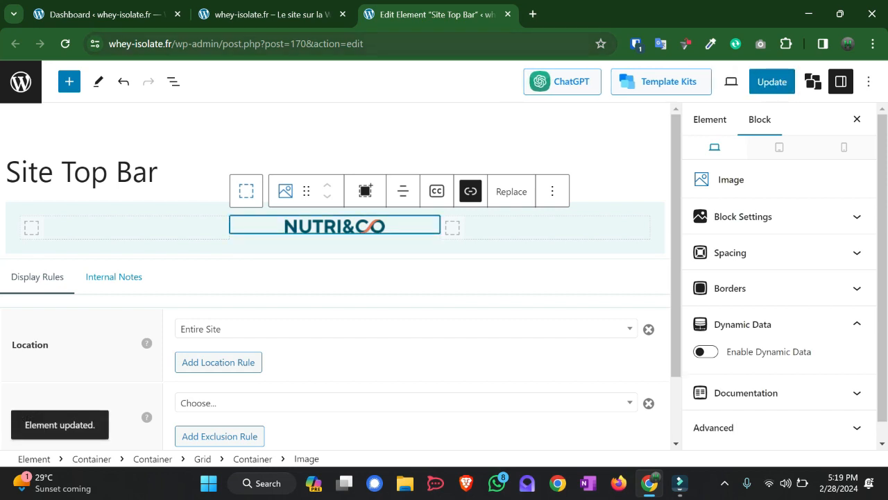
Step: Open the Site Footer element for editing in a new browser tab from the live site
click(278, 14)
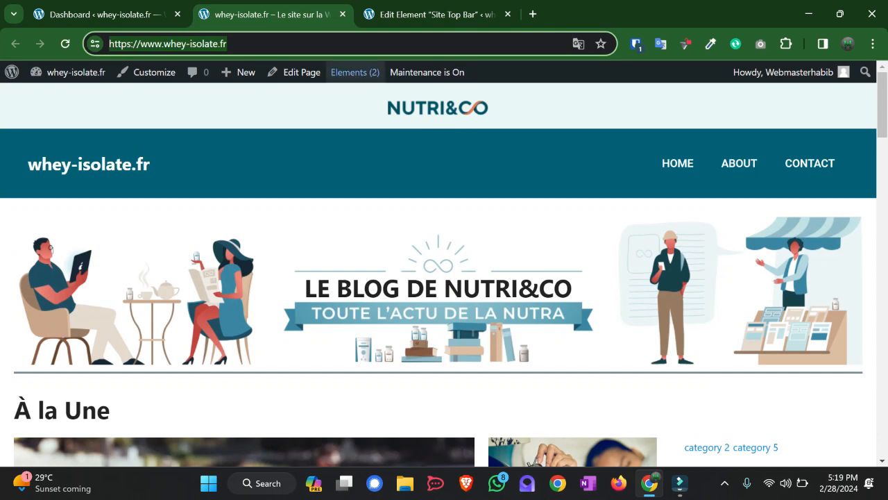
mouse_move(355, 72)
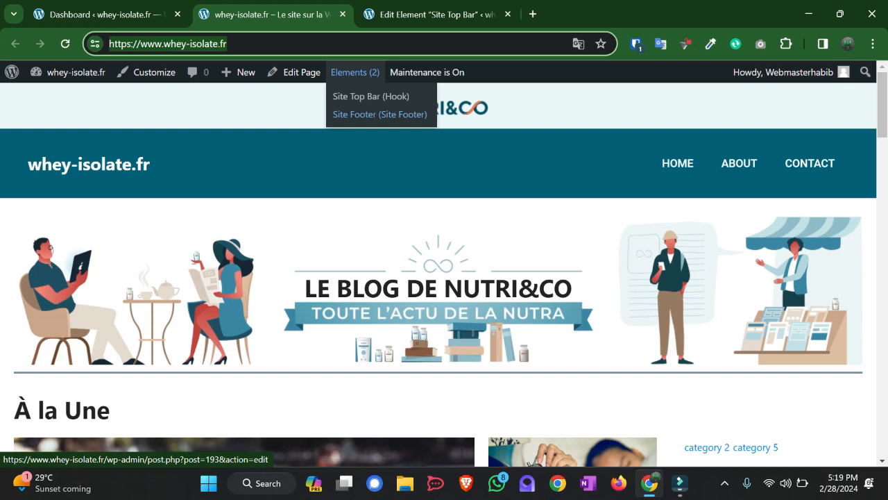
middle_click(380, 114)
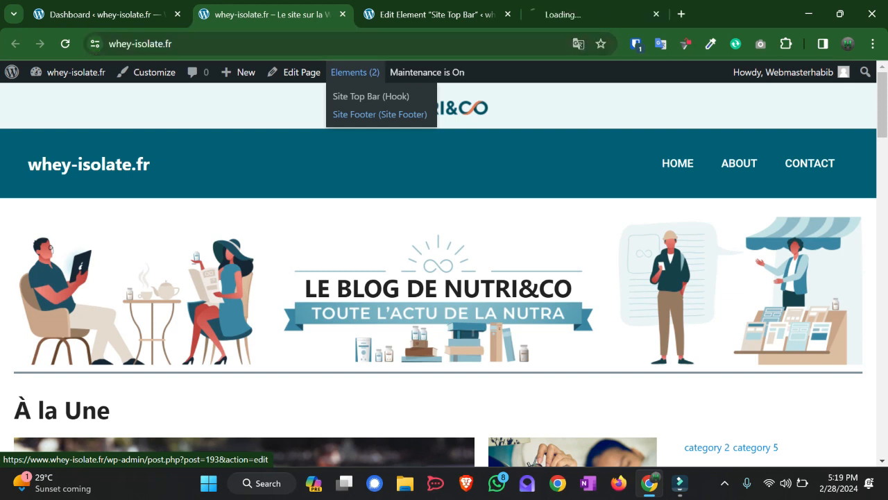
click(592, 15)
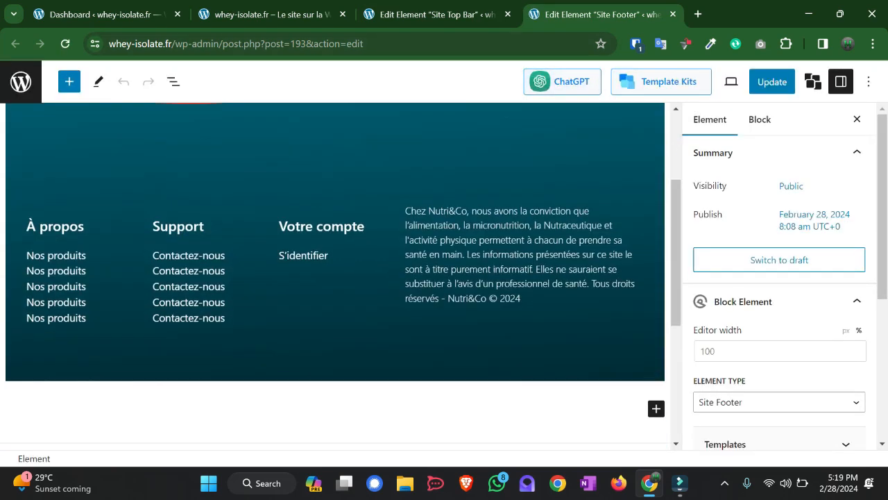
Step: Examine the editable headings and link texts in the footer's À propos and Support columns
scroll(335, 276, down, 2)
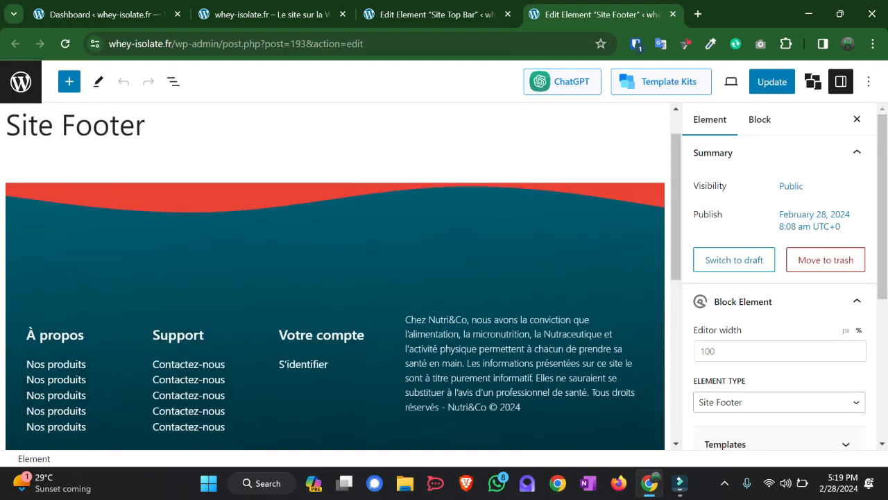
double_click(54, 216)
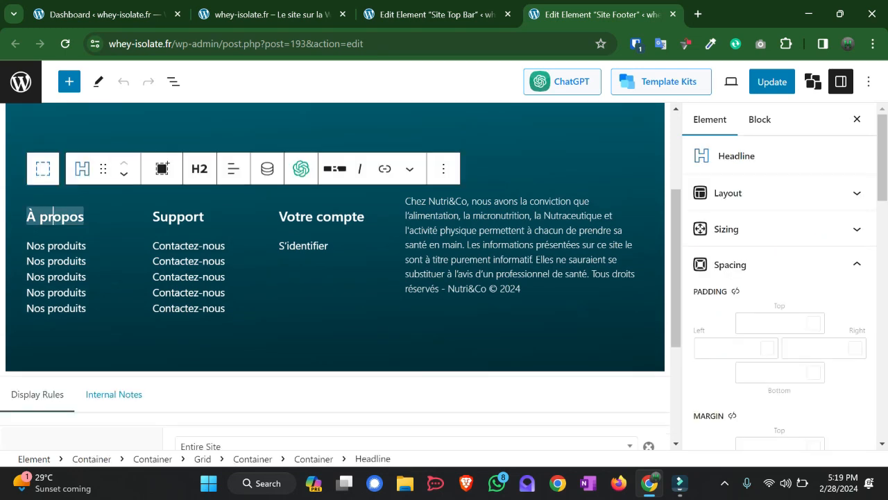
double_click(178, 216)
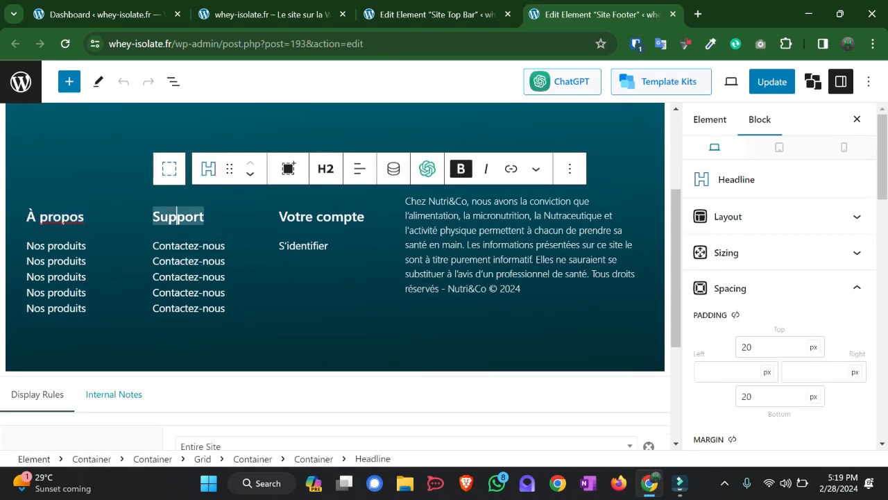
double_click(67, 261)
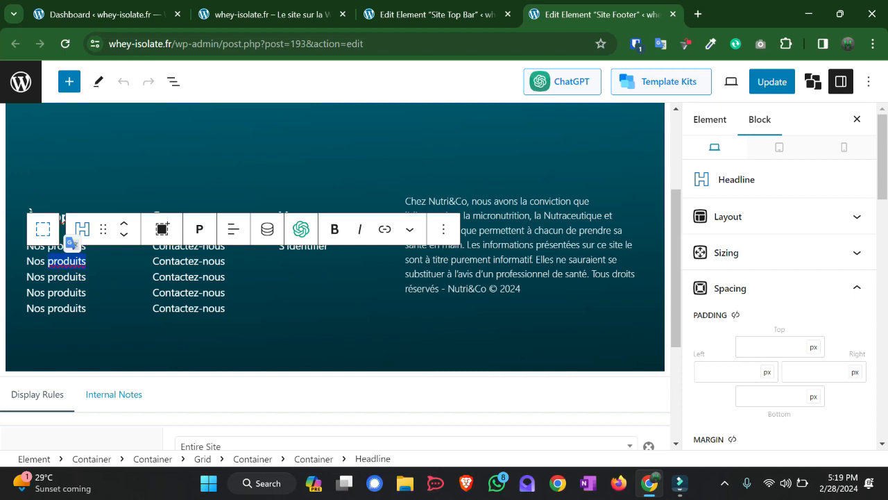
double_click(174, 277)
double_click(200, 292)
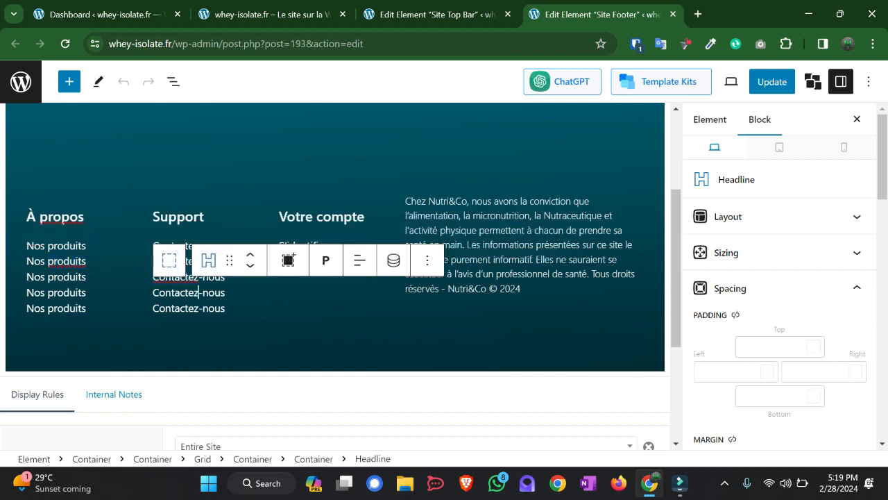
double_click(66, 308)
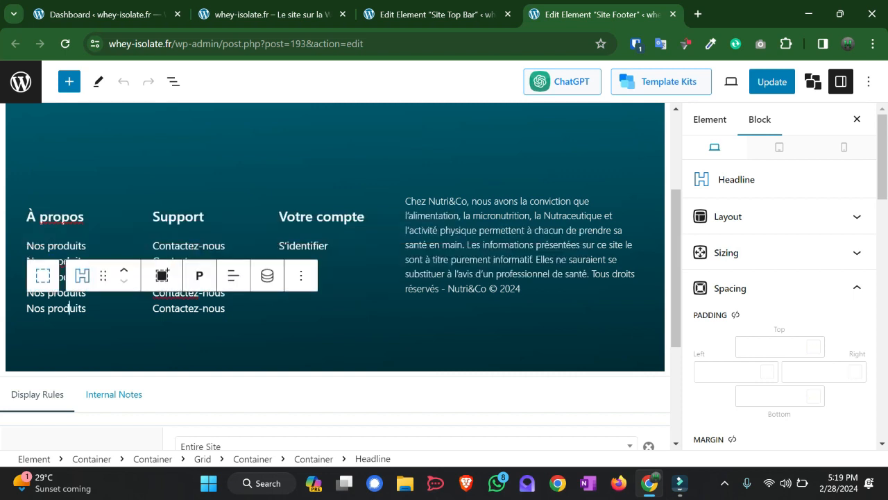
triple_click(170, 246)
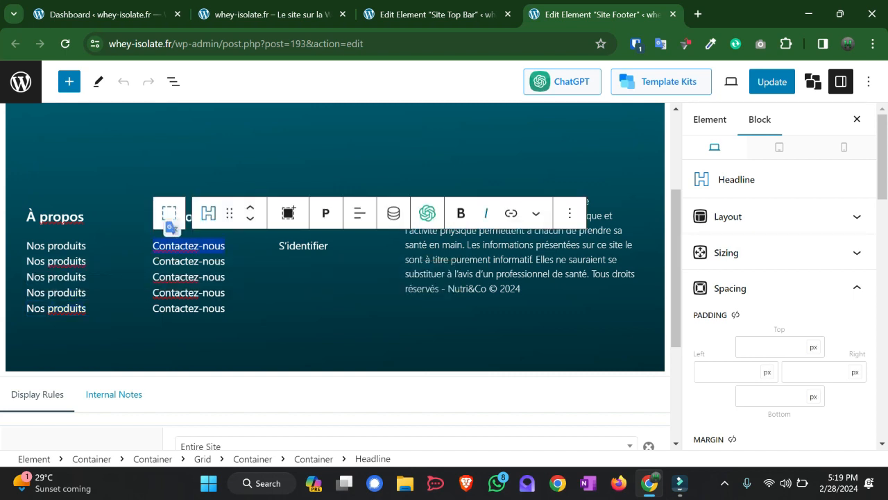
click(511, 213)
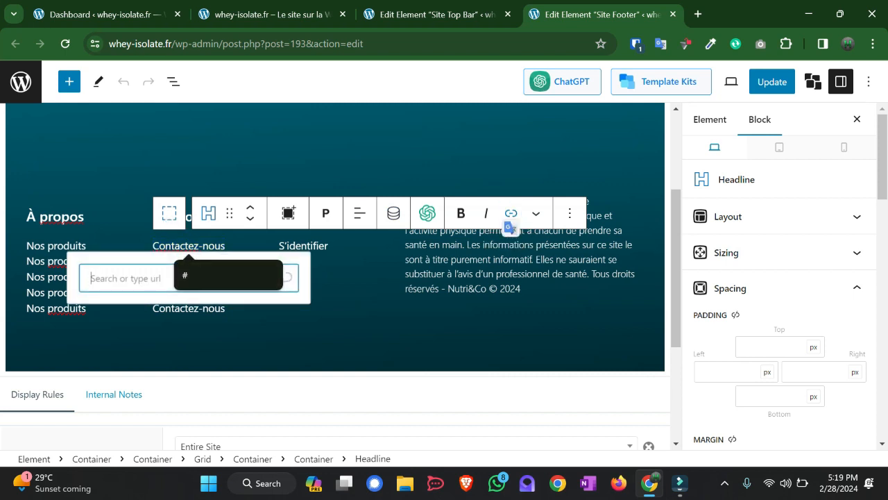
key(Return)
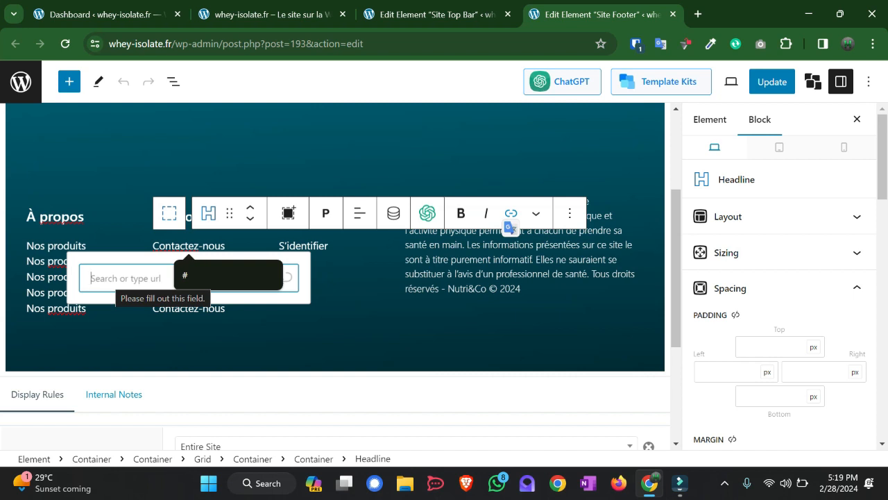
text(https://www.whey-isolate.fr/)
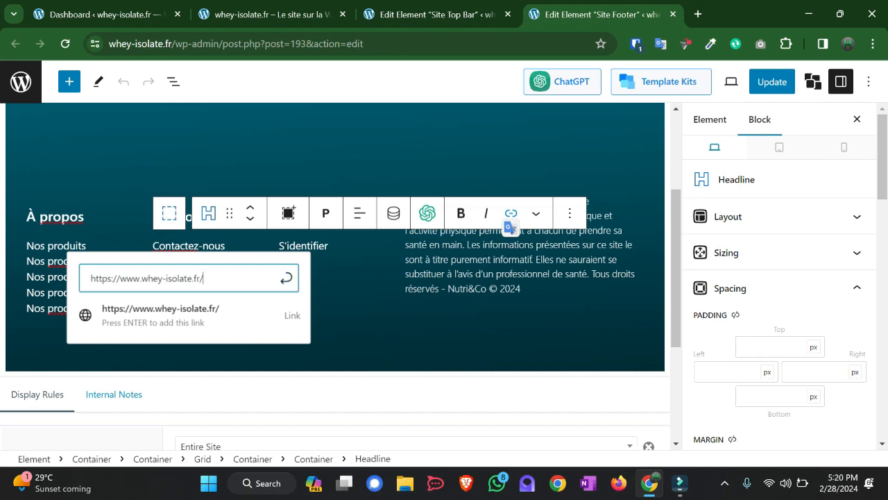
key(Return)
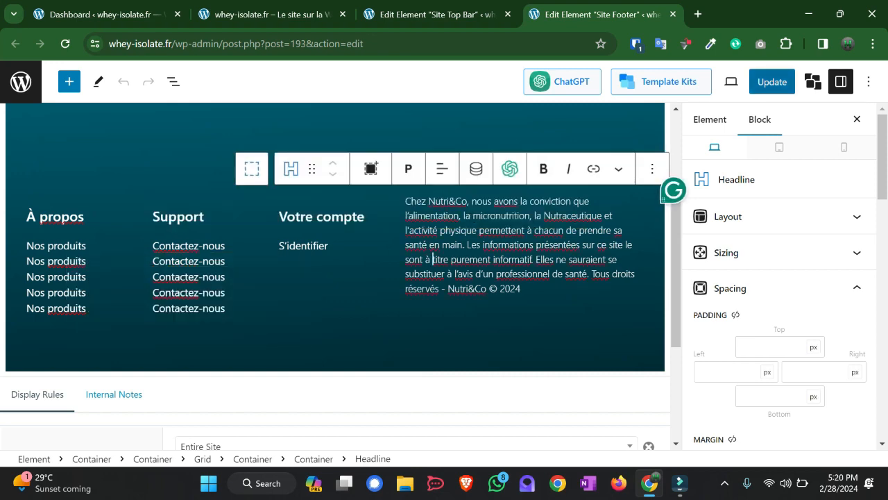
scroll(333, 278, up, 1)
scroll(333, 277, up, 1)
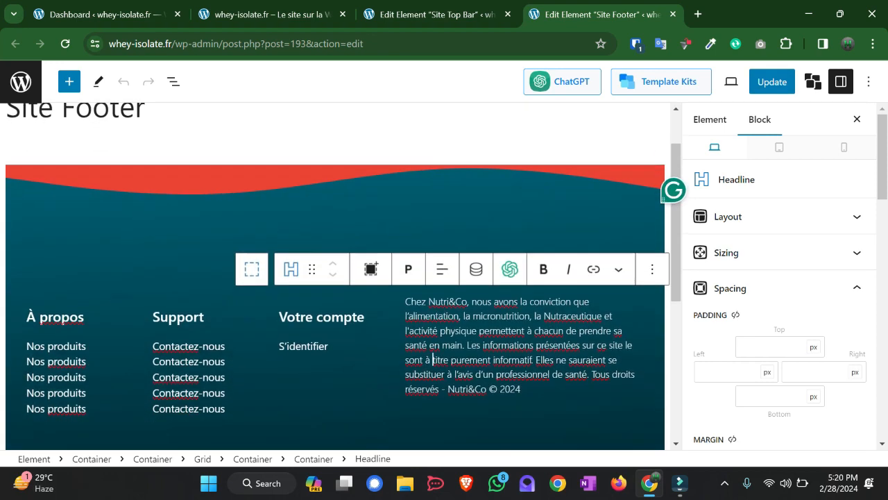
scroll(333, 278, up, 1)
scroll(333, 278, down, 4)
scroll(333, 278, down, 3)
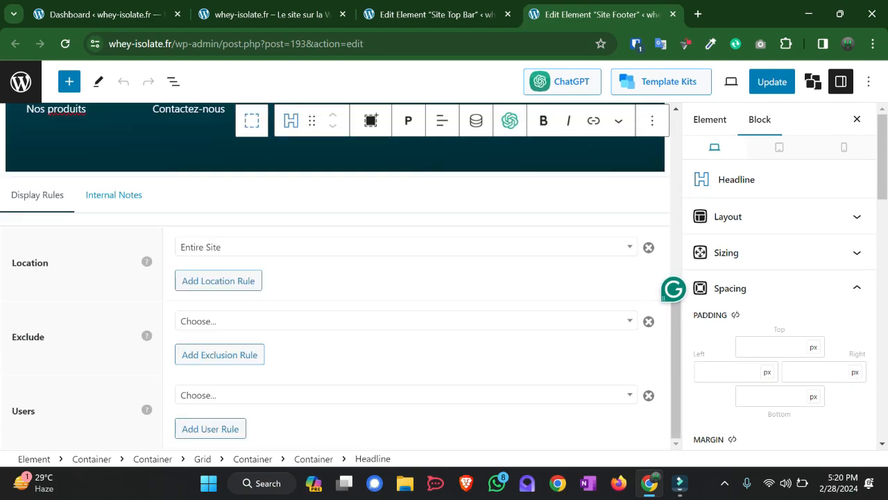
scroll(333, 278, up, 7)
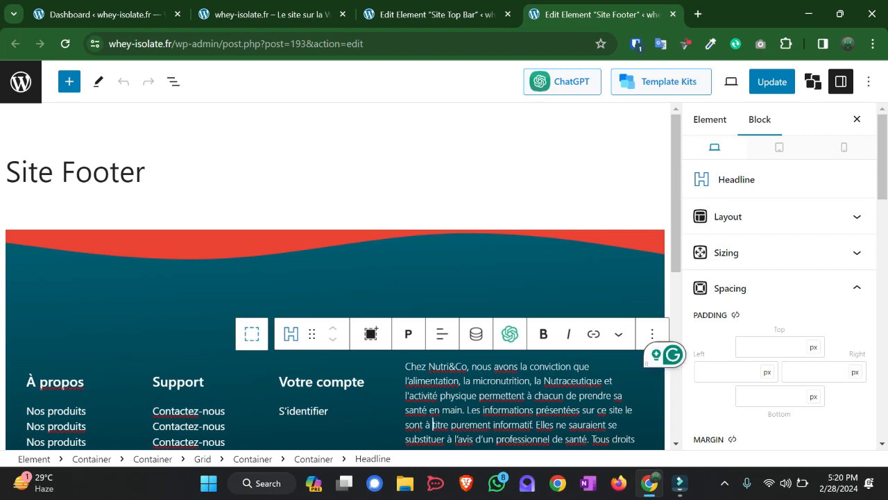
click(679, 483)
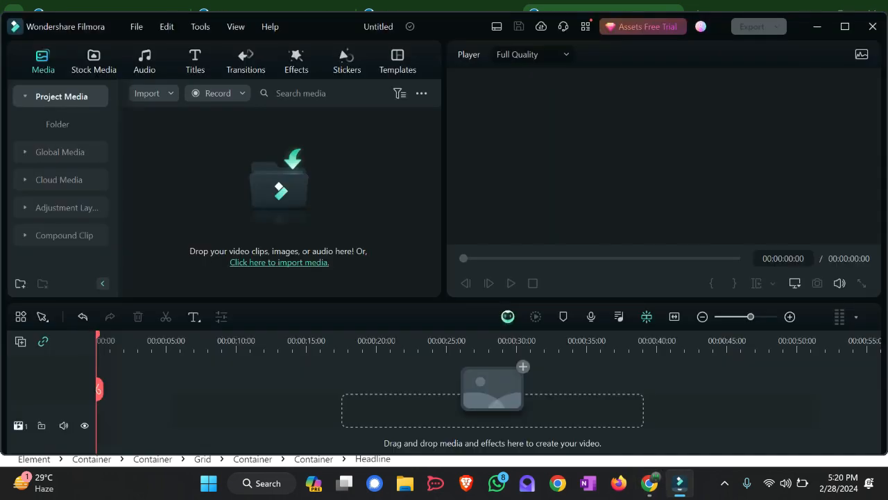
click(725, 483)
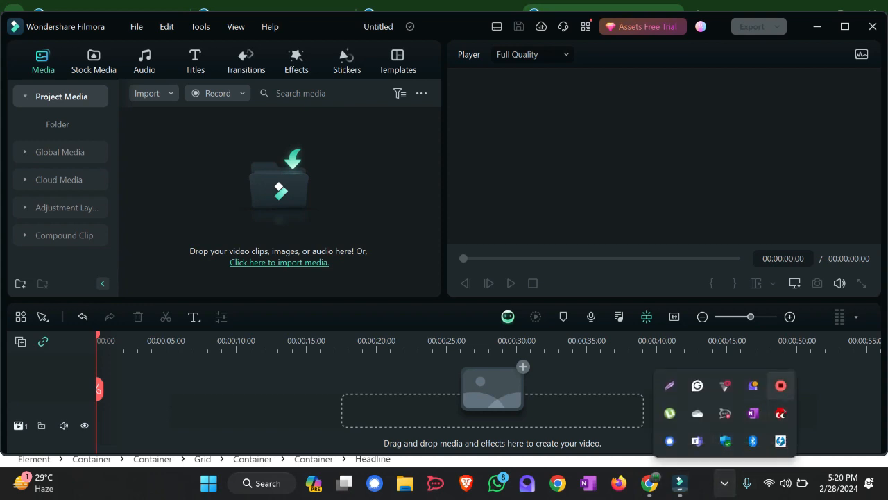
right_click(780, 385)
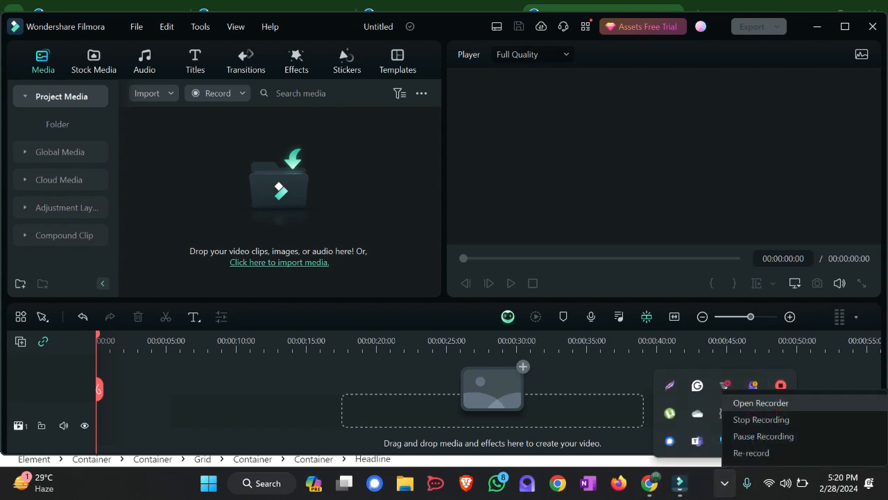